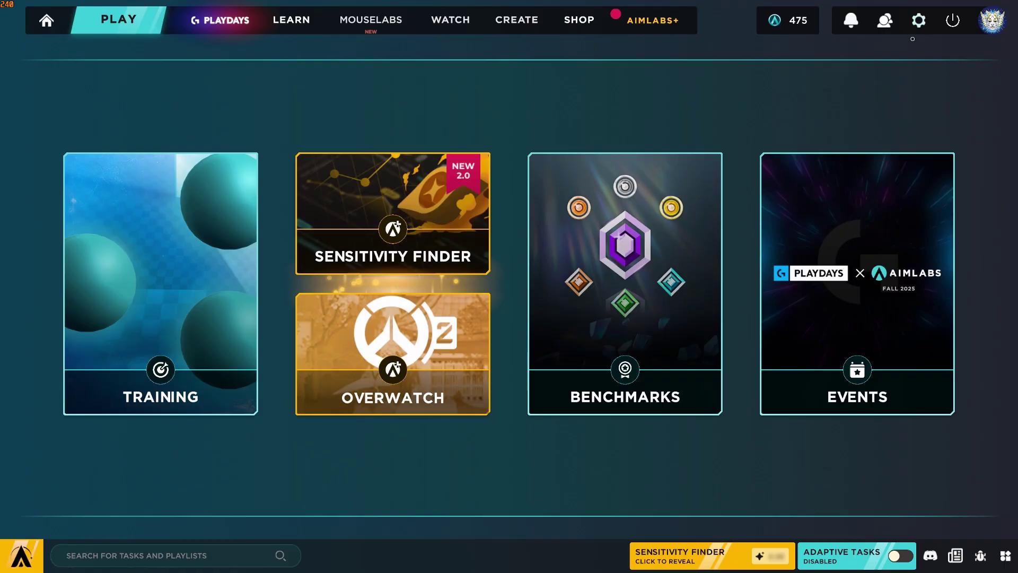
Step: Open the settings and review the general sensitivity options, from the game profile through to the distance units
click(919, 20)
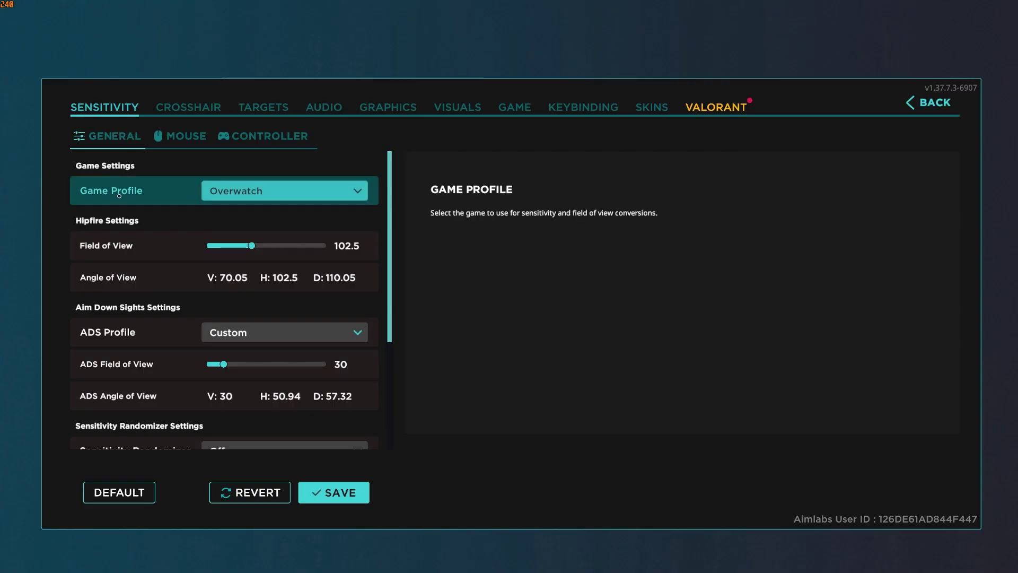
scroll(391, 185, down, 1)
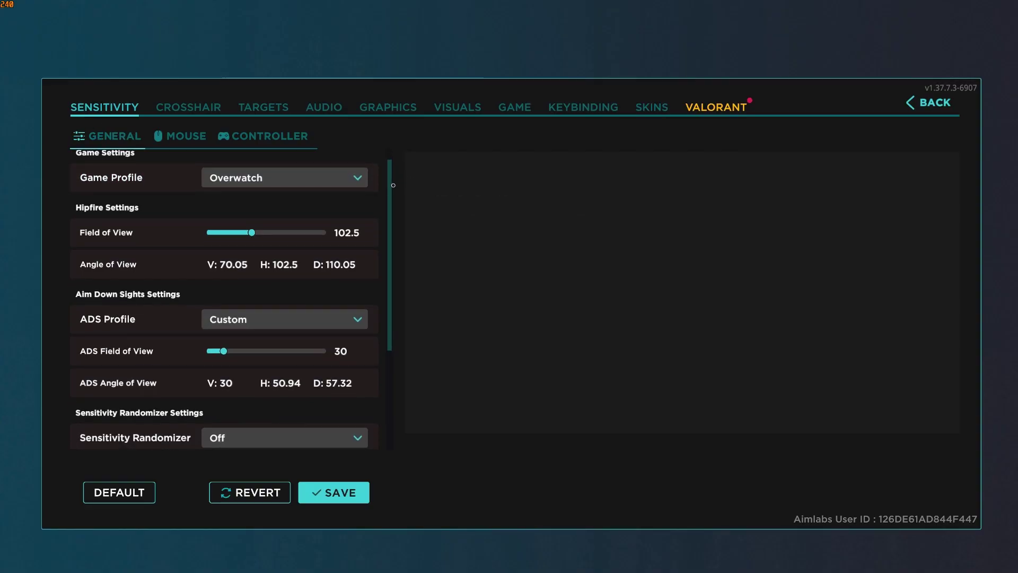
scroll(391, 185, down, 1)
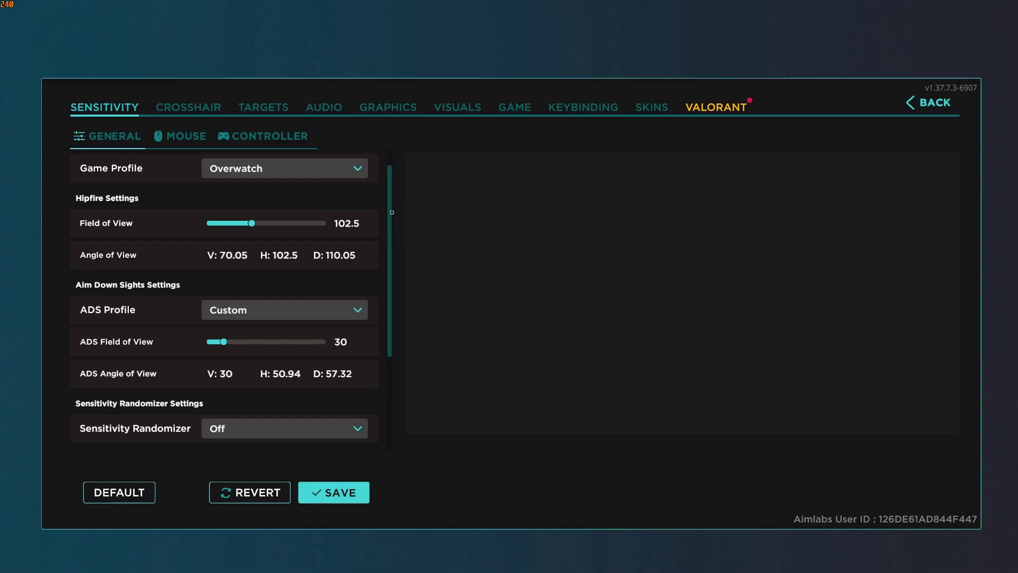
scroll(390, 227, down, 2)
scroll(390, 226, down, 1)
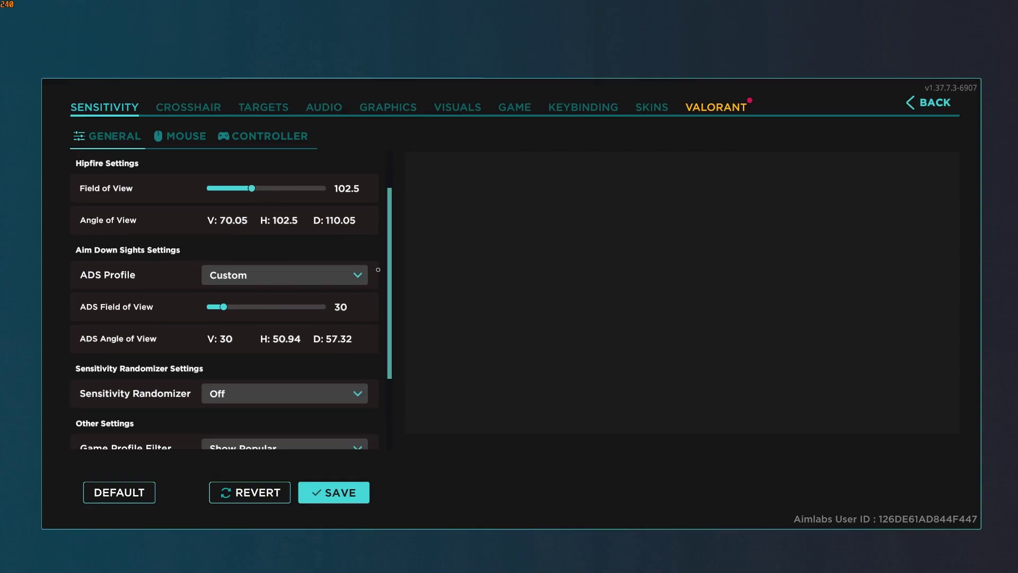
scroll(390, 287, down, 3)
scroll(392, 318, down, 4)
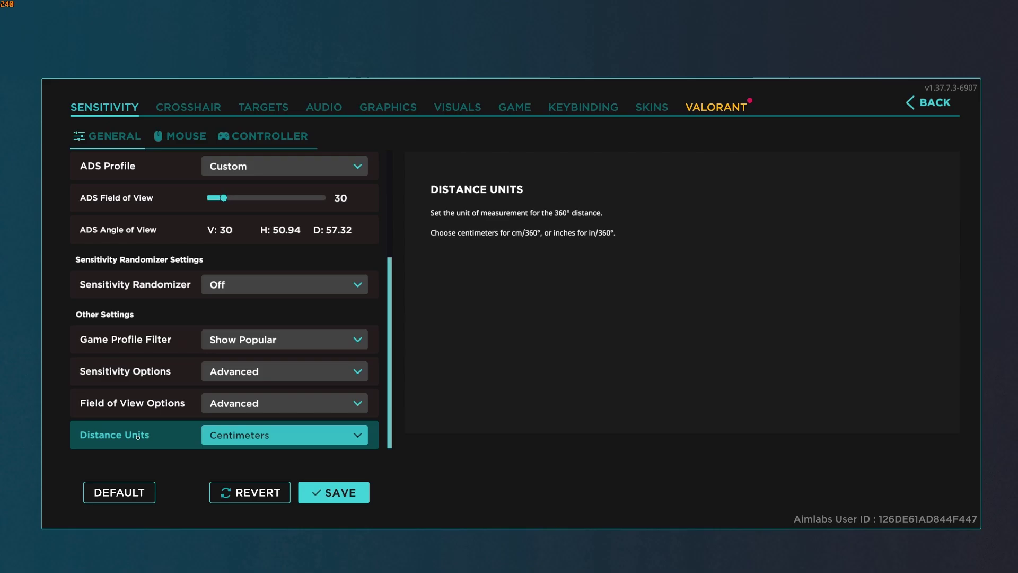
Step: Choose Advanced for Sensitivity Options and Centimeters for Distance Units, and save the general sensitivity settings
click(317, 375)
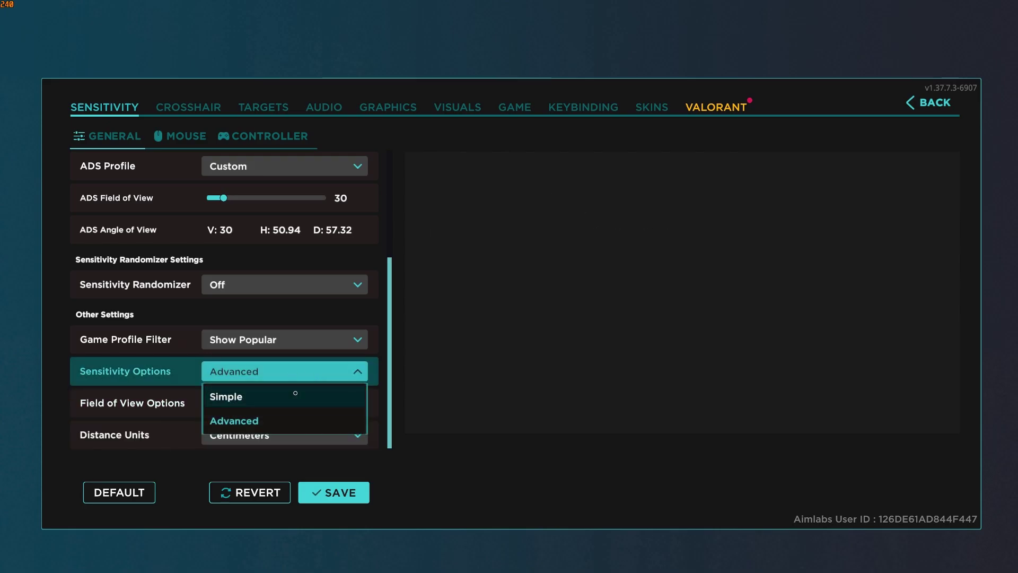
click(291, 422)
click(348, 443)
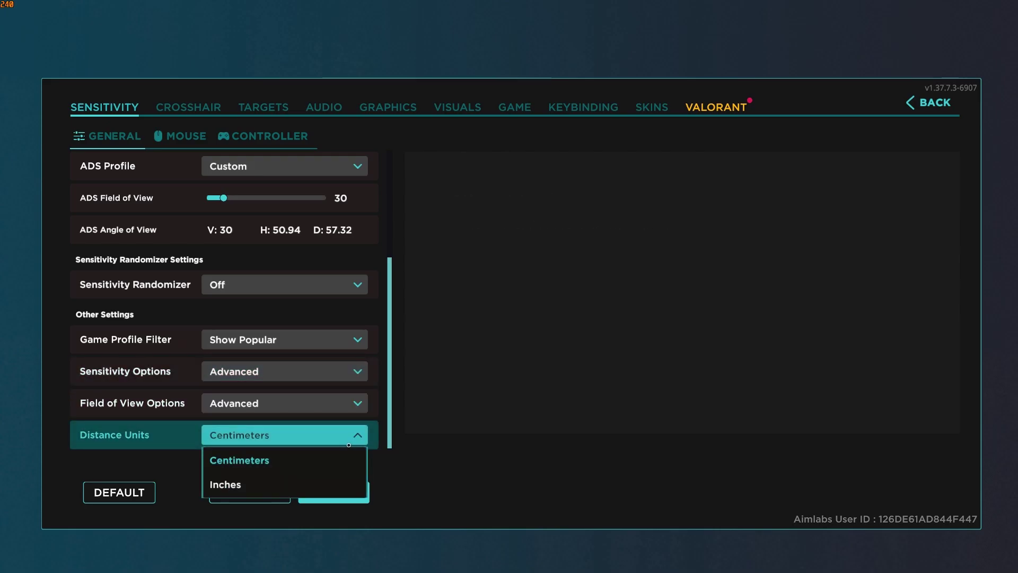
click(281, 459)
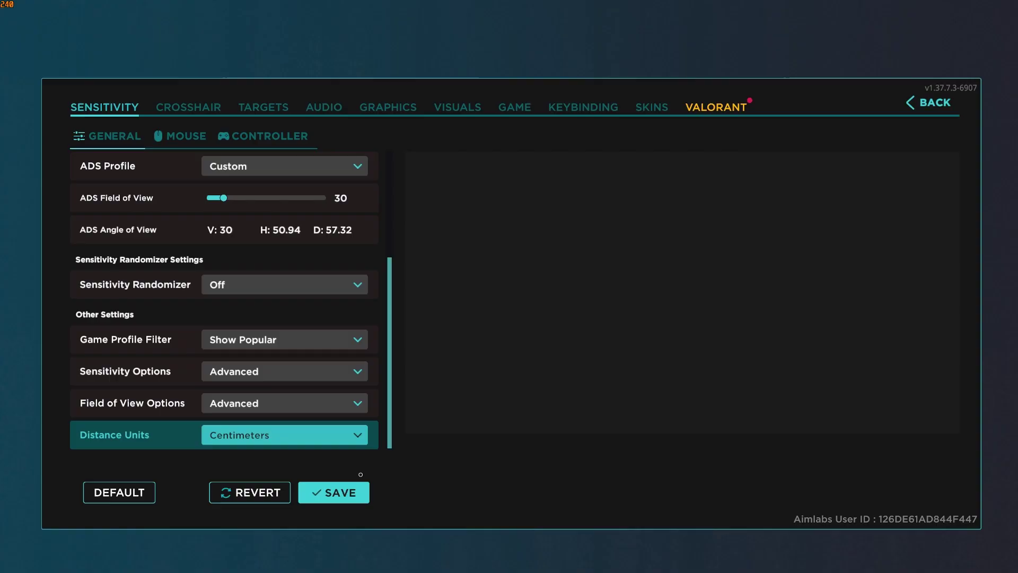
click(333, 492)
scroll(265, 318, up, 5)
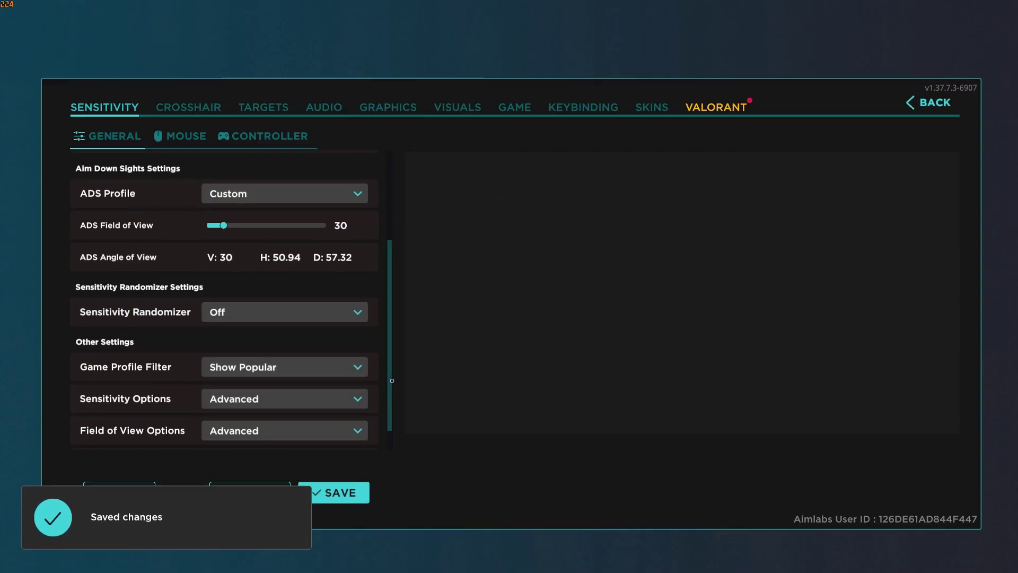
Step: Set the mouse's hipfire 360° distance to 41.222
click(174, 136)
scroll(394, 191, down, 2)
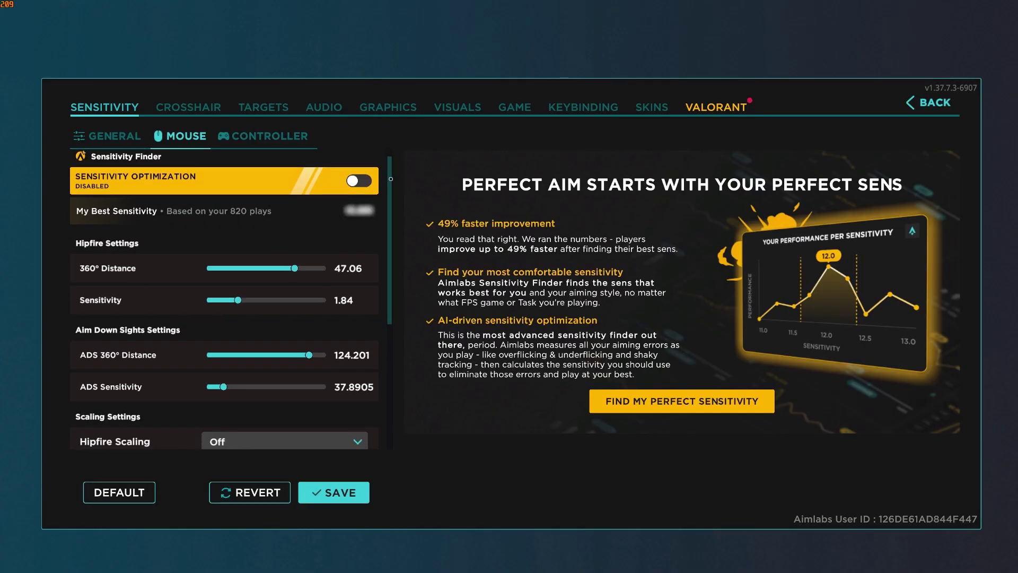
mouse_move(167, 250)
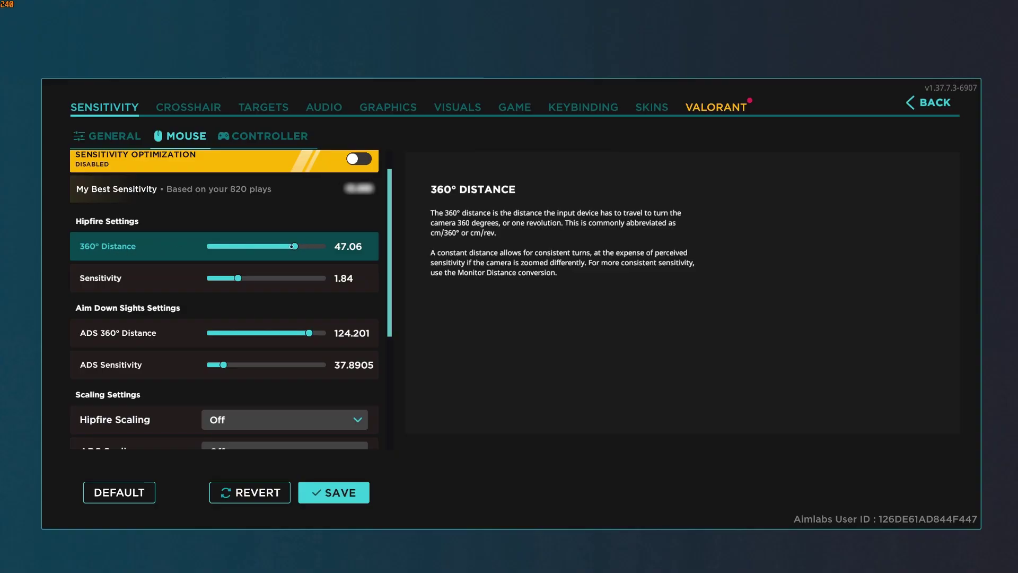
mouse_move(295, 246)
mouse_down()
mouse_move(220, 247)
mouse_move(292, 246)
mouse_up()
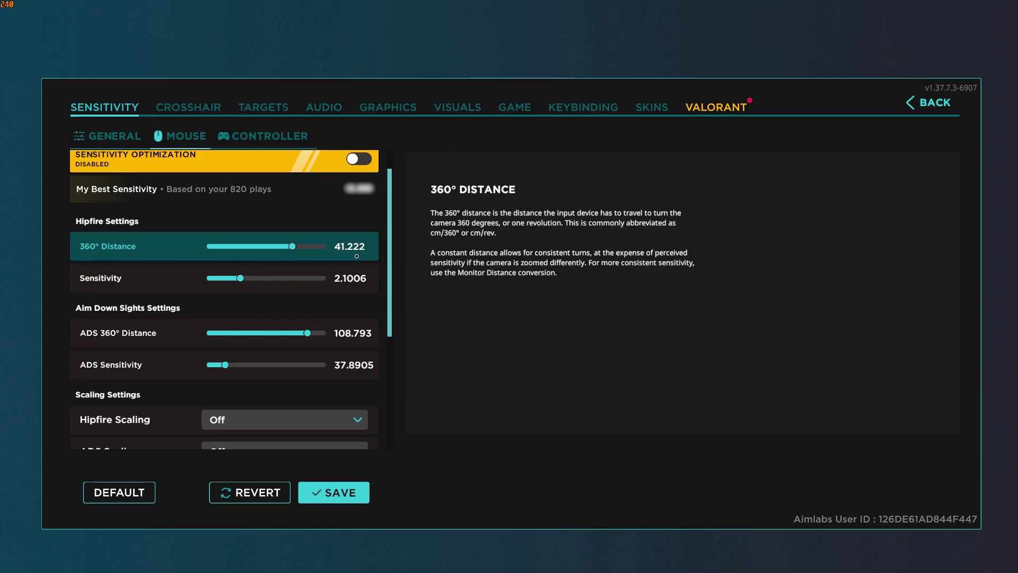
Step: Examine the mouse scaling and input settings, including CPI, Y-axis options and input source
drag(391, 222, 392, 327)
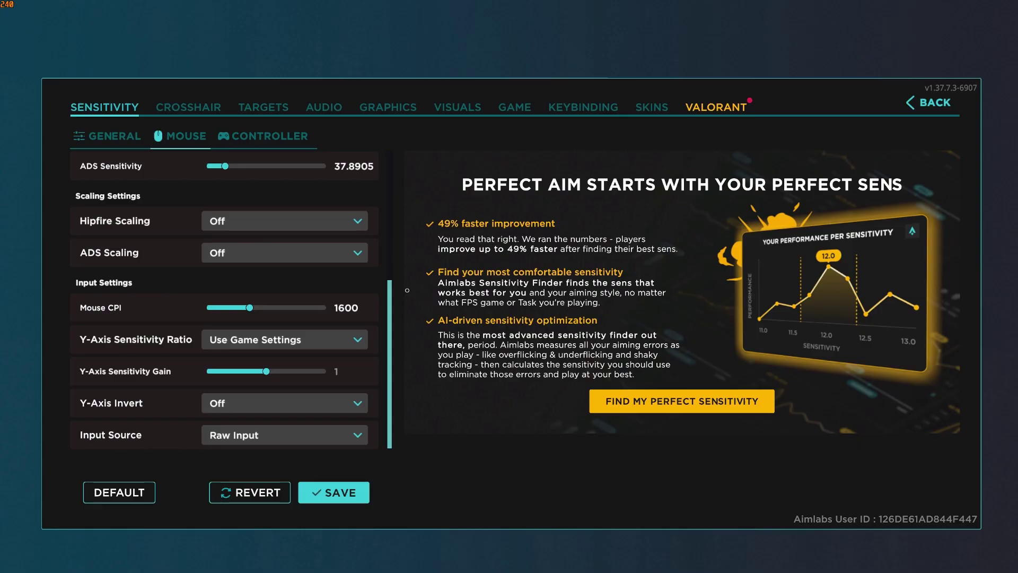
mouse_move(150, 302)
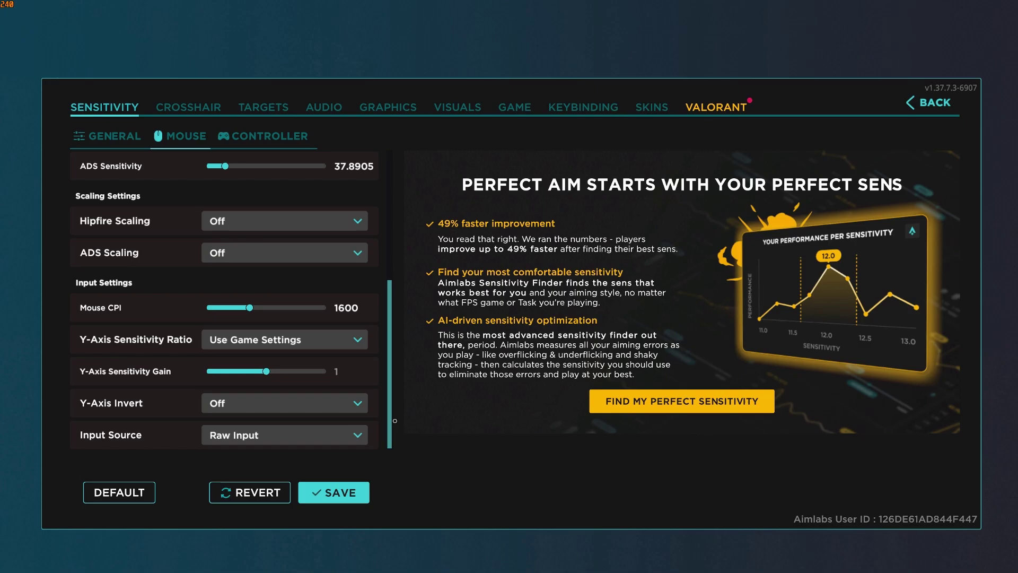
mouse_move(144, 429)
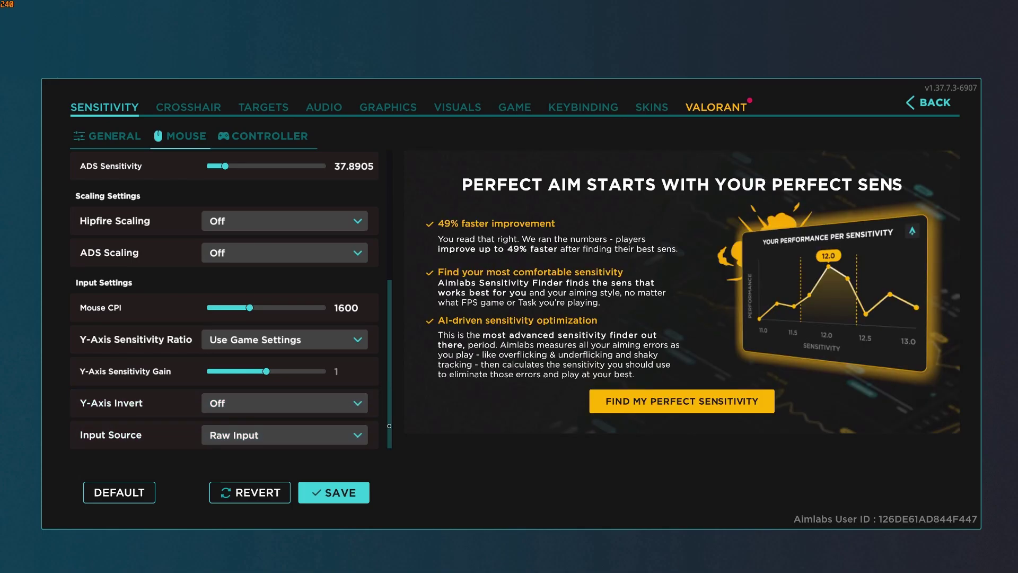
scroll(389, 426, up, 5)
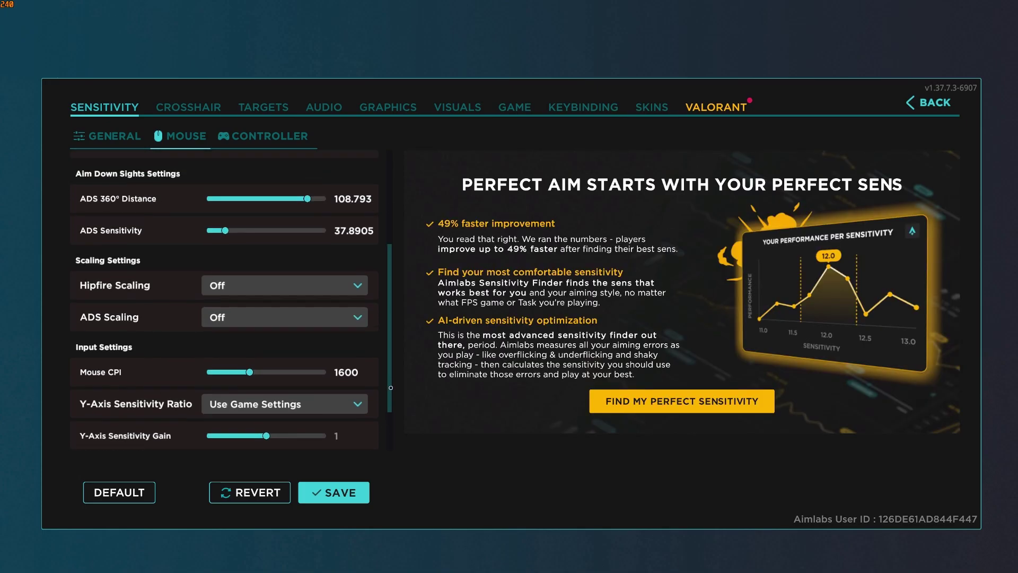
Step: Review the crosshair shape and color settings and the target model, color and surface settings
click(198, 108)
scroll(391, 197, down, 2)
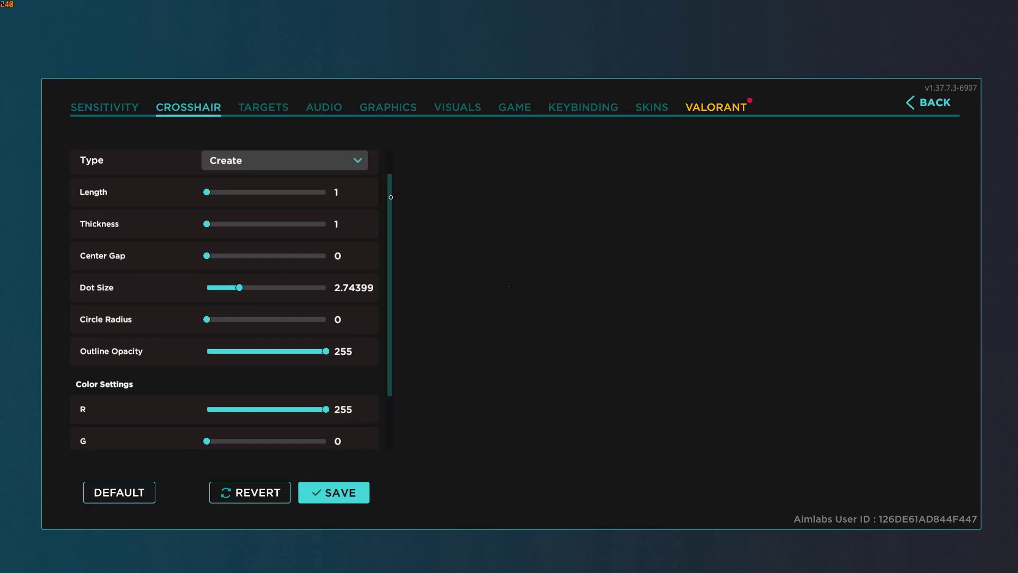
drag(391, 197, 302, 132)
click(280, 108)
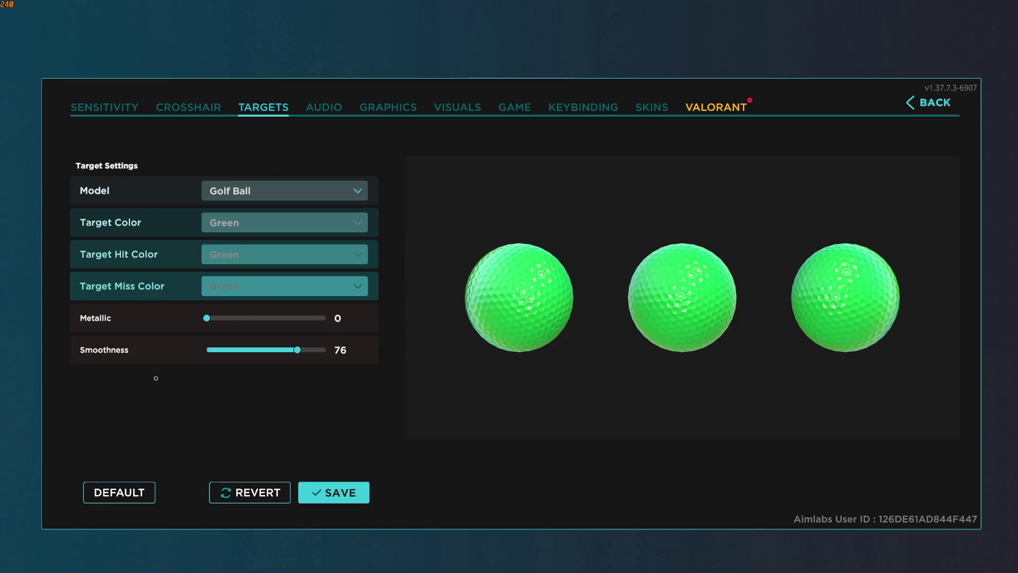
Step: Review the audio settings, covering the volume levels and the hit, kill and spawn sound options
click(325, 108)
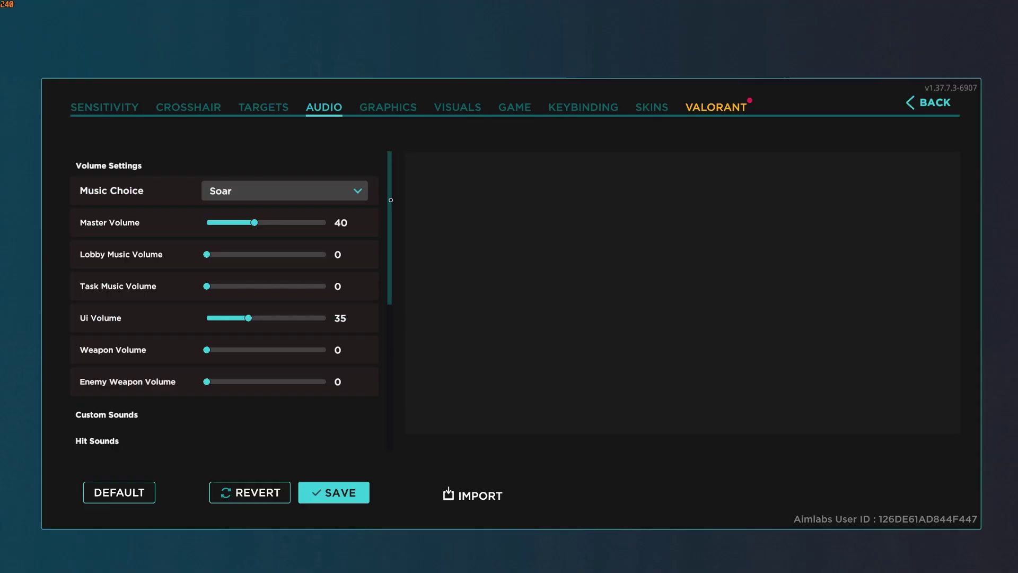
scroll(390, 200, down, 1)
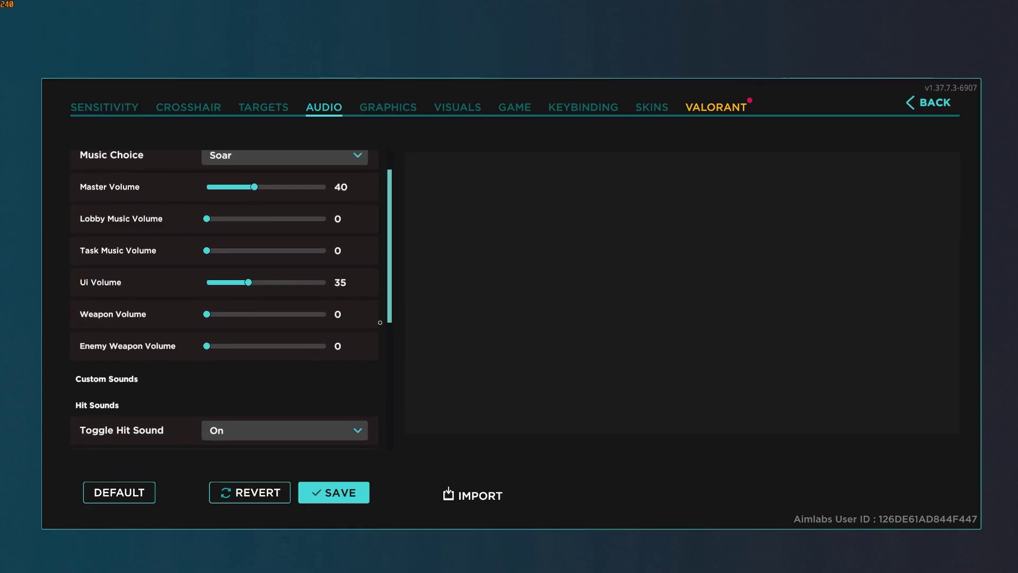
scroll(394, 333, down, 3)
scroll(393, 278, up, 2)
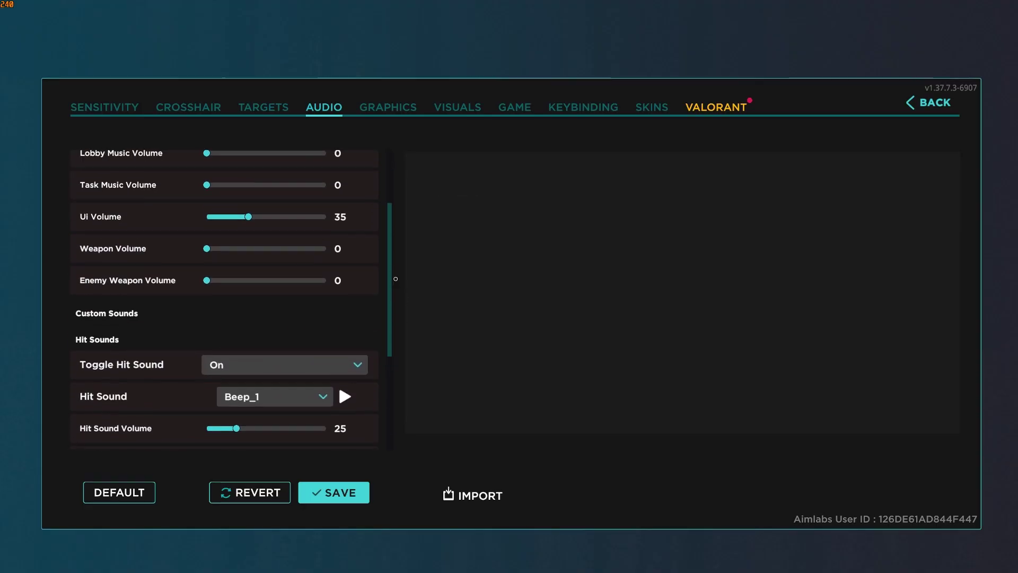
scroll(393, 281, down, 2)
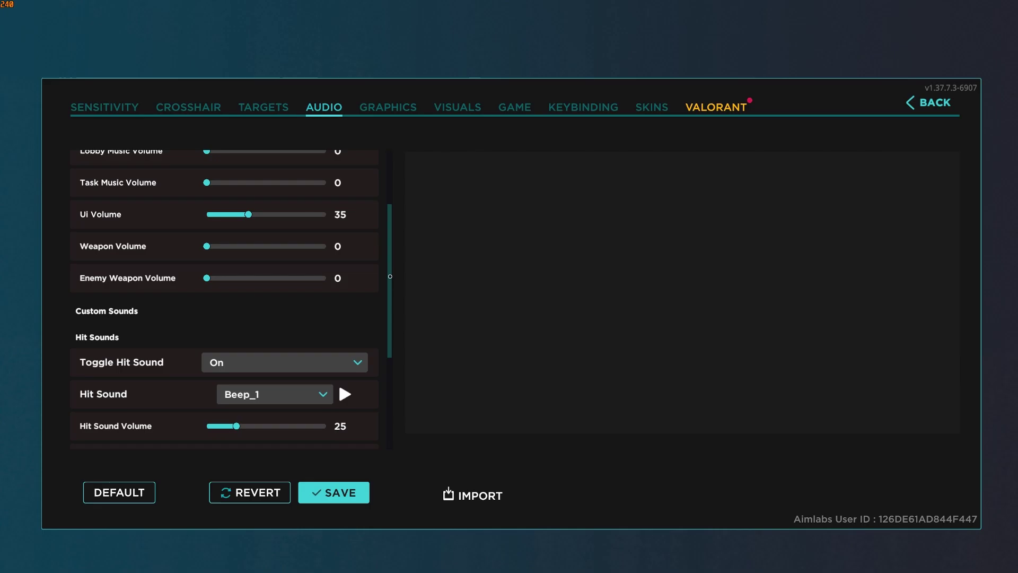
drag(392, 283, 399, 336)
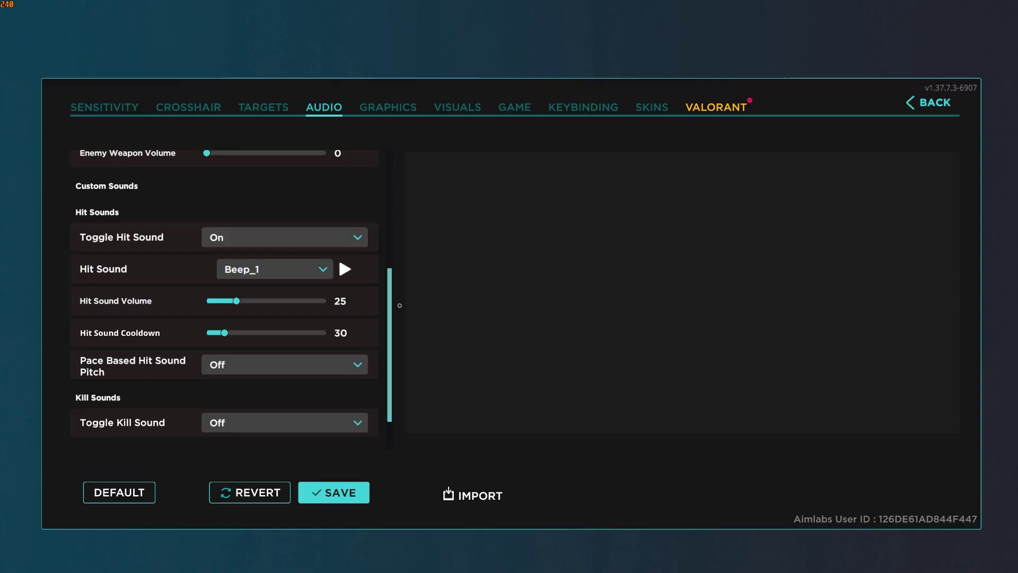
scroll(389, 318, up, 2)
scroll(386, 364, down, 3)
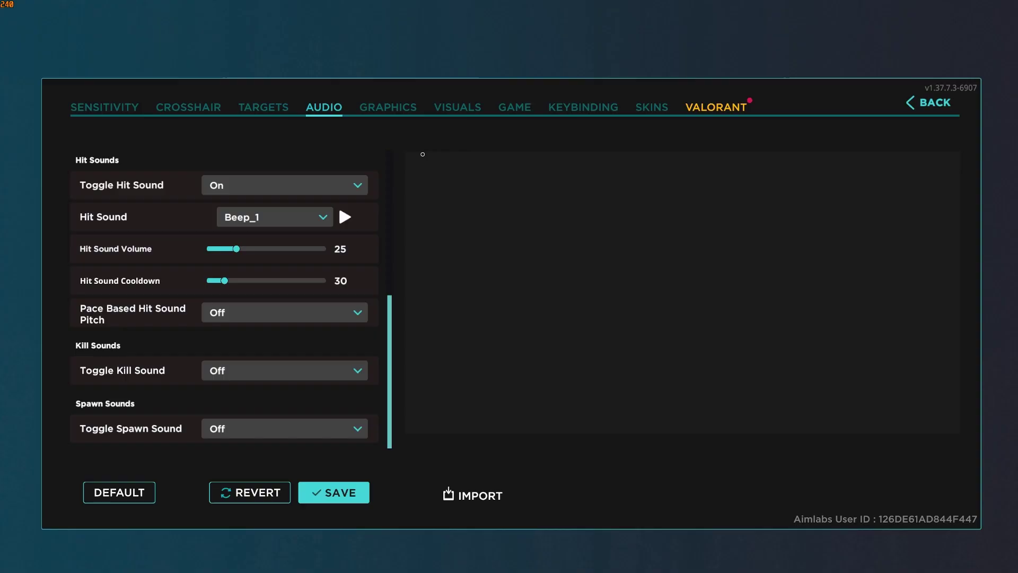
Step: Examine the display and graphics settings, from display mode and resolution down to the individual effects toggles
click(393, 112)
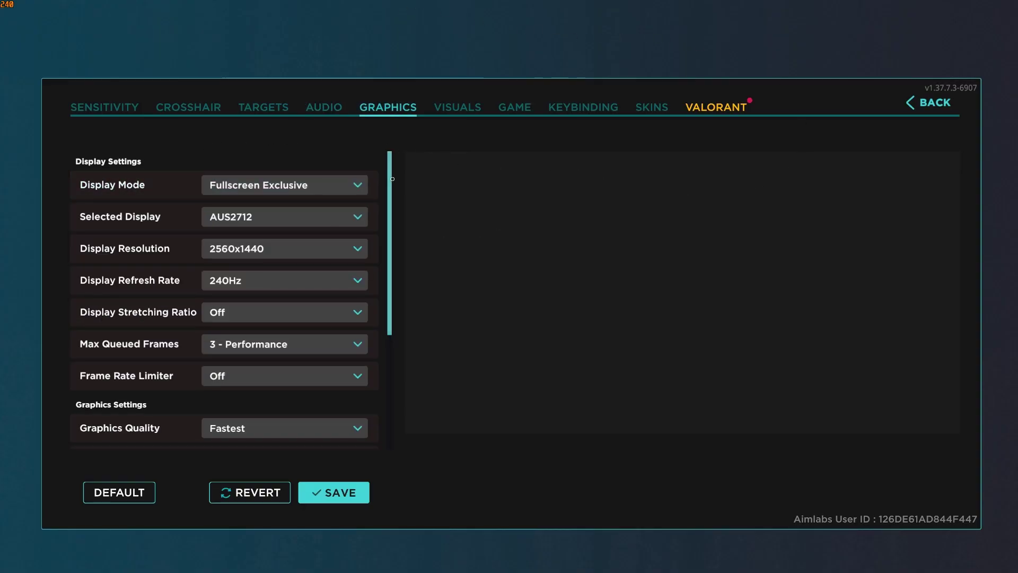
scroll(392, 186, down, 1)
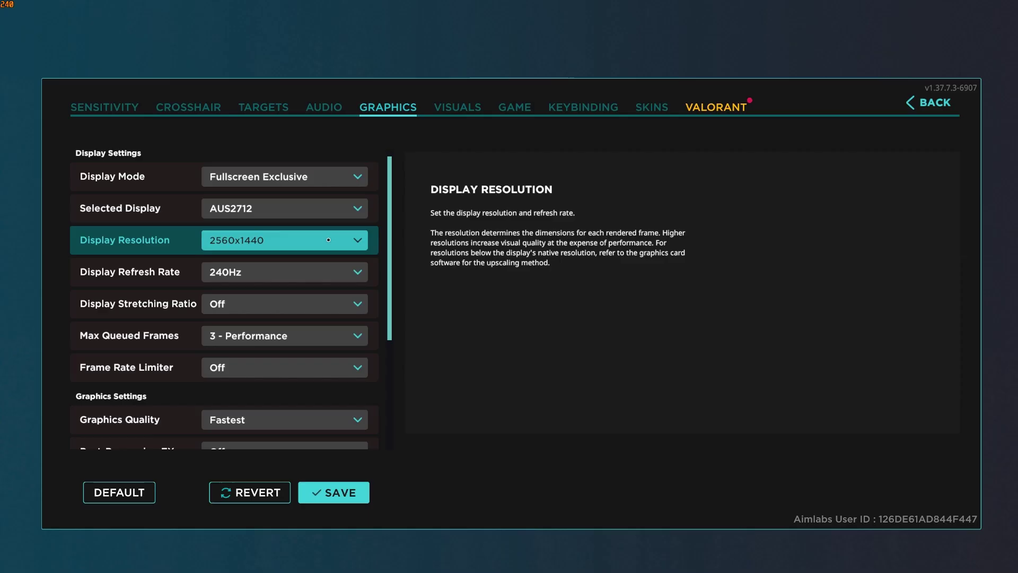
scroll(390, 240, down, 1)
scroll(390, 239, down, 2)
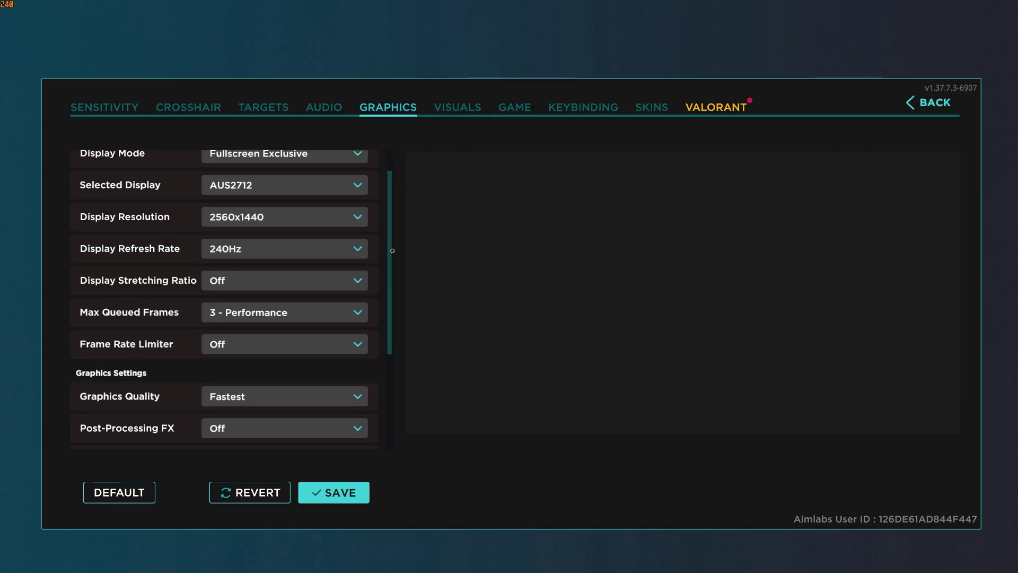
drag(391, 249, 400, 274)
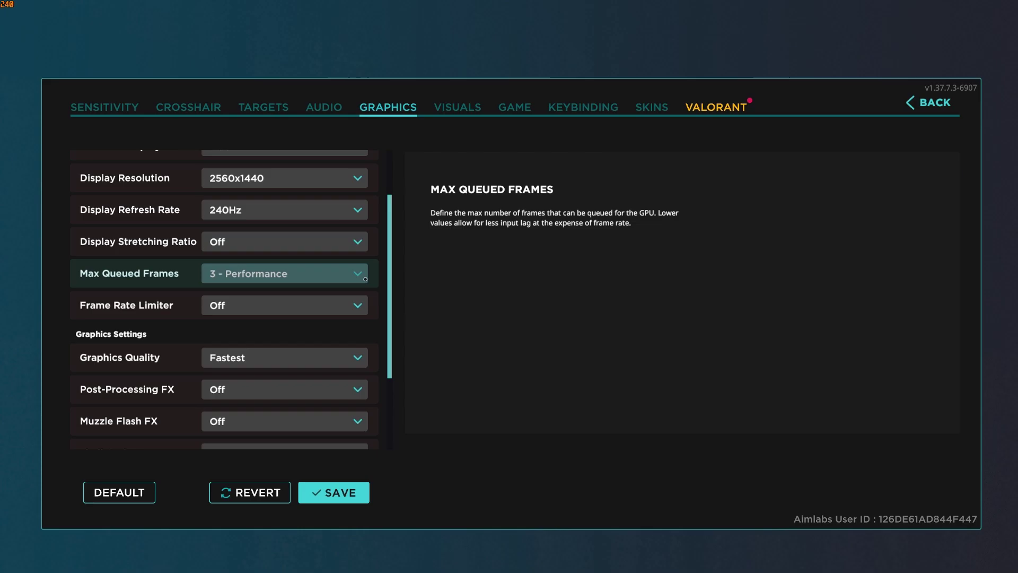
scroll(383, 275, down, 1)
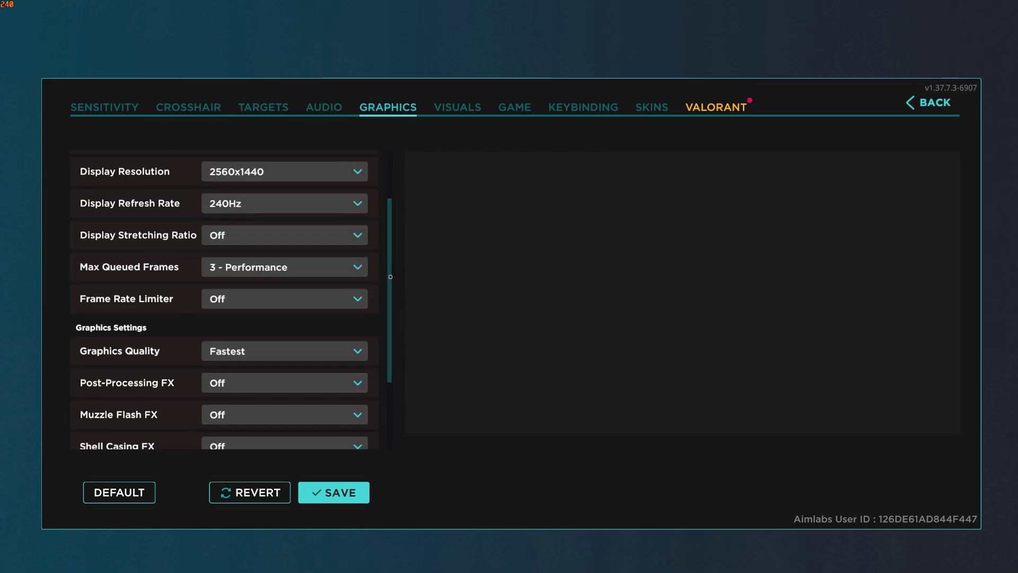
scroll(383, 274, down, 5)
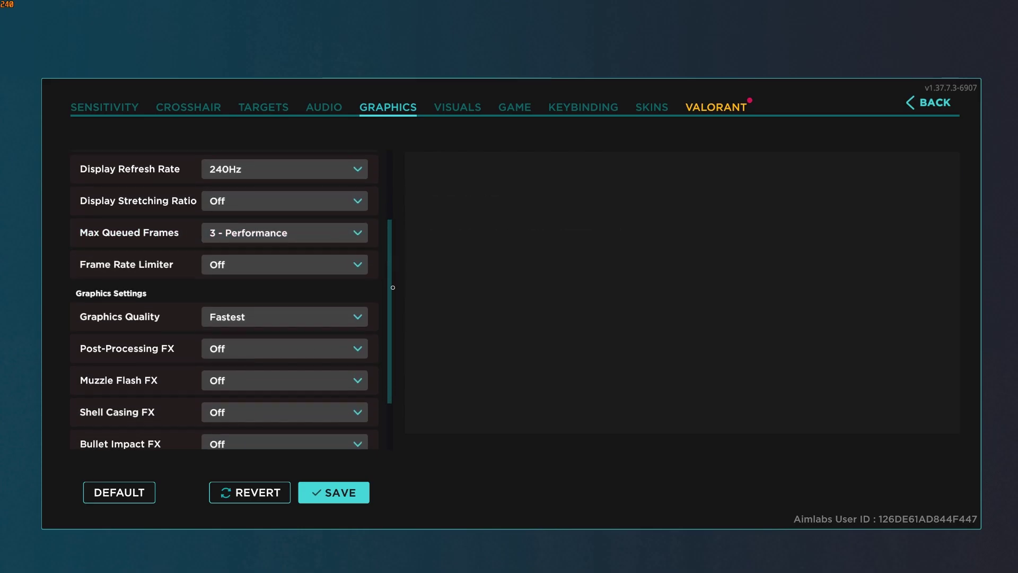
scroll(402, 317, down, 2)
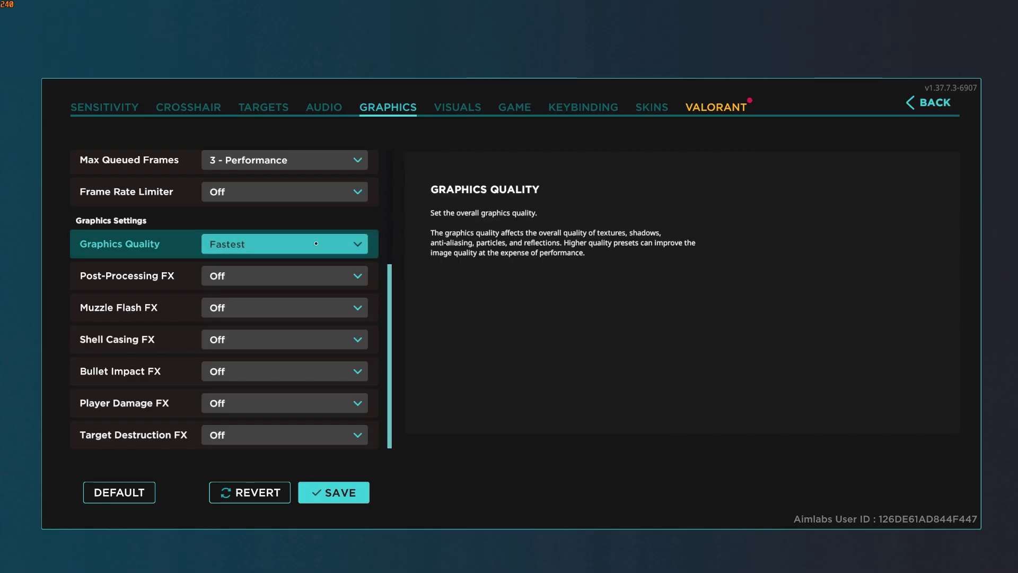
Step: Choose Fastest as the graphics quality and check it against the surrounding graphics settings
click(333, 243)
click(339, 267)
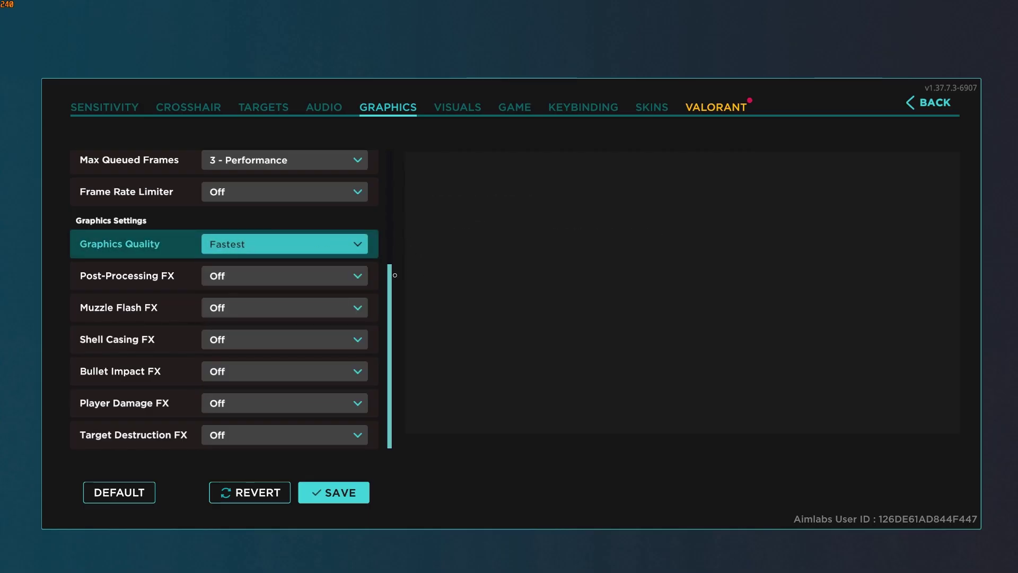
scroll(391, 284, up, 5)
scroll(392, 282, down, 5)
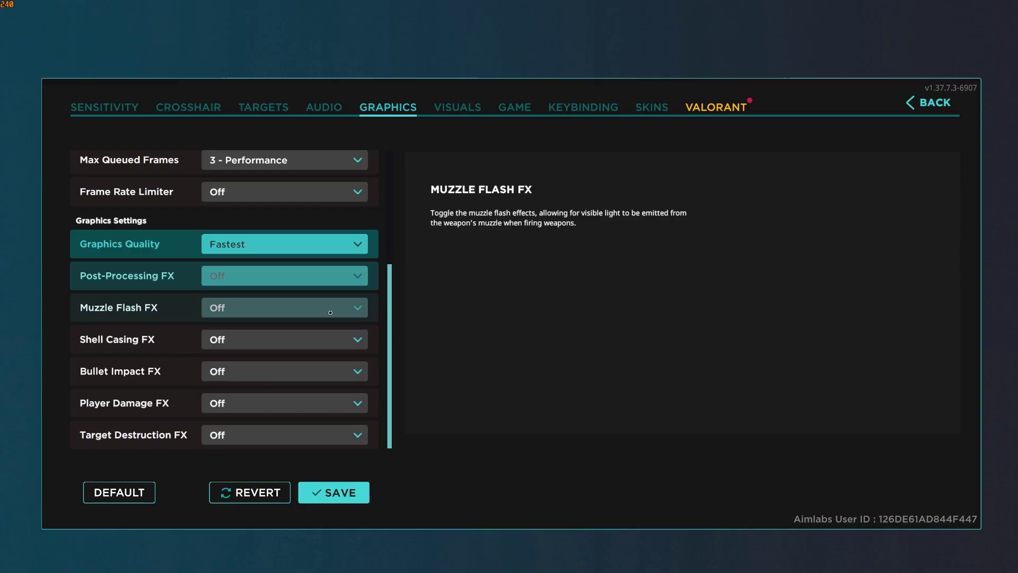
Step: Review the visuals settings, from the graybox preset, texture and tint down to tiling, reflections and the target healthbar
click(457, 108)
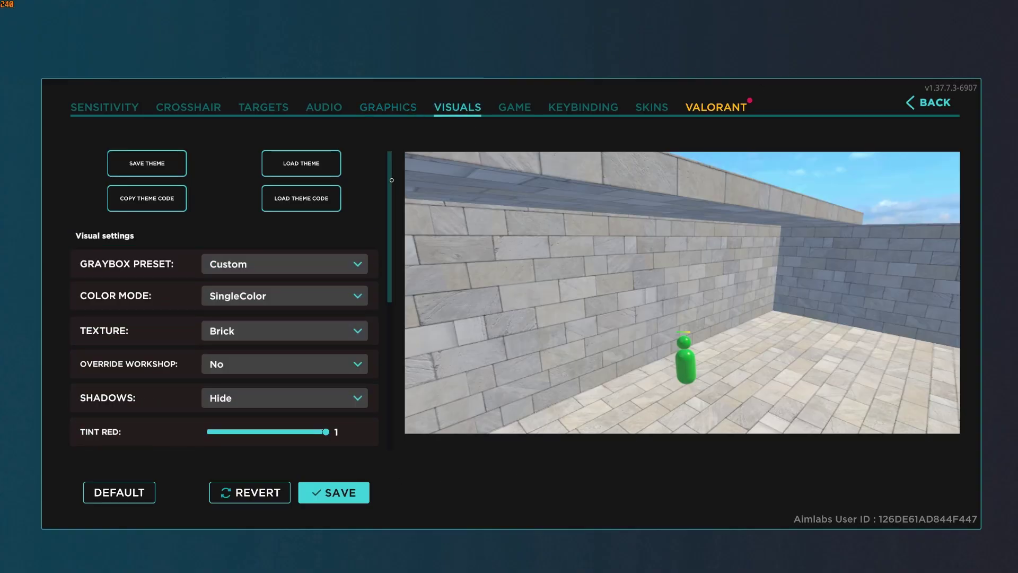
drag(391, 180, 399, 223)
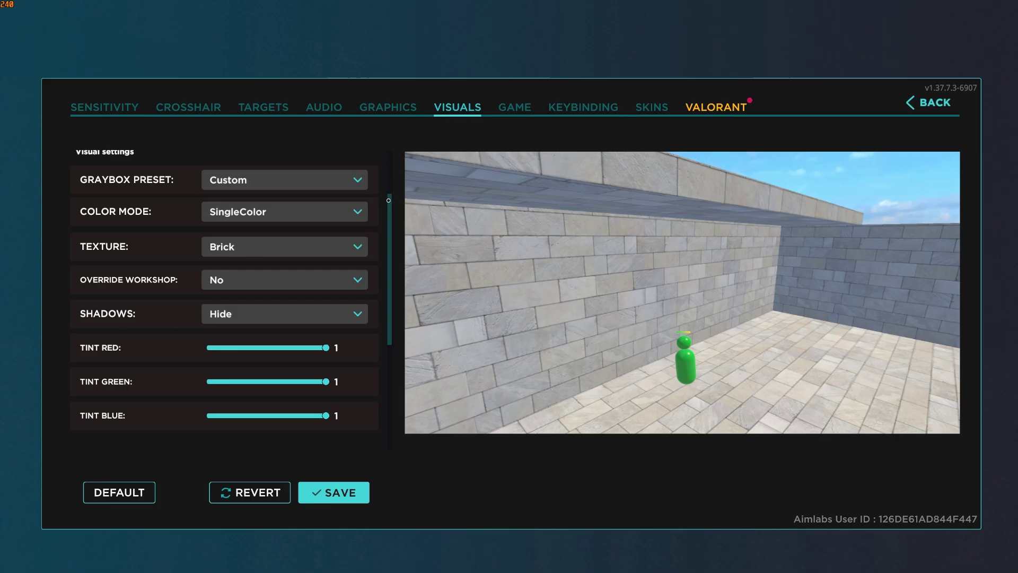
drag(389, 200, 389, 308)
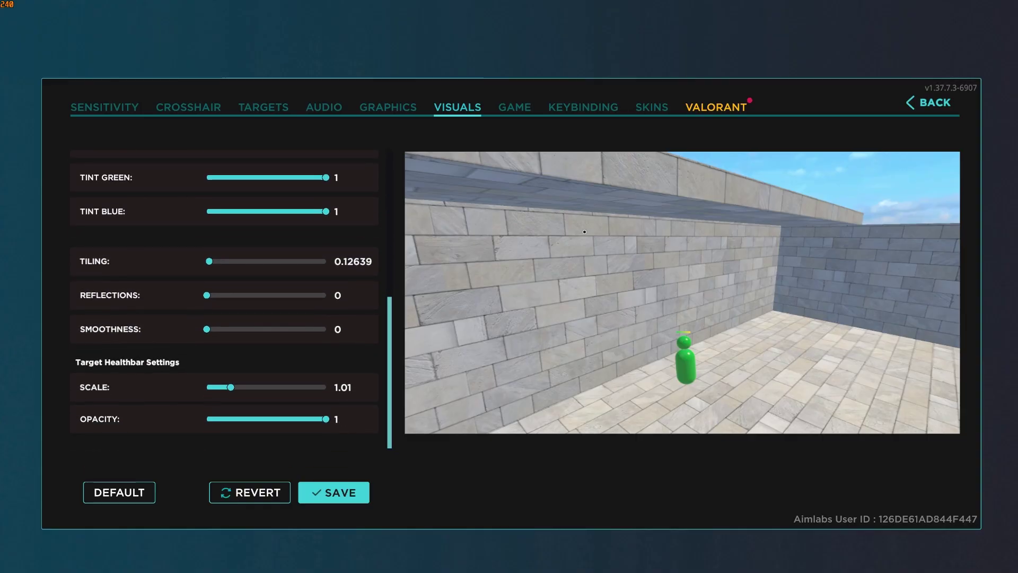
Step: Review the game settings, including the countdown duration options, replay comments, player avatar, camera mode and weapon visibility, recoil and sway
click(514, 108)
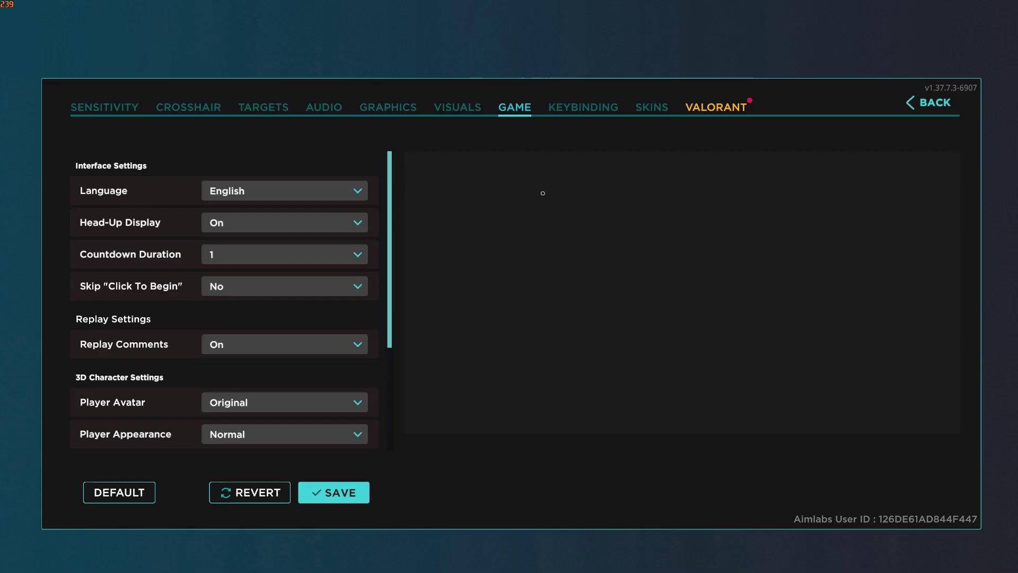
drag(390, 174, 391, 194)
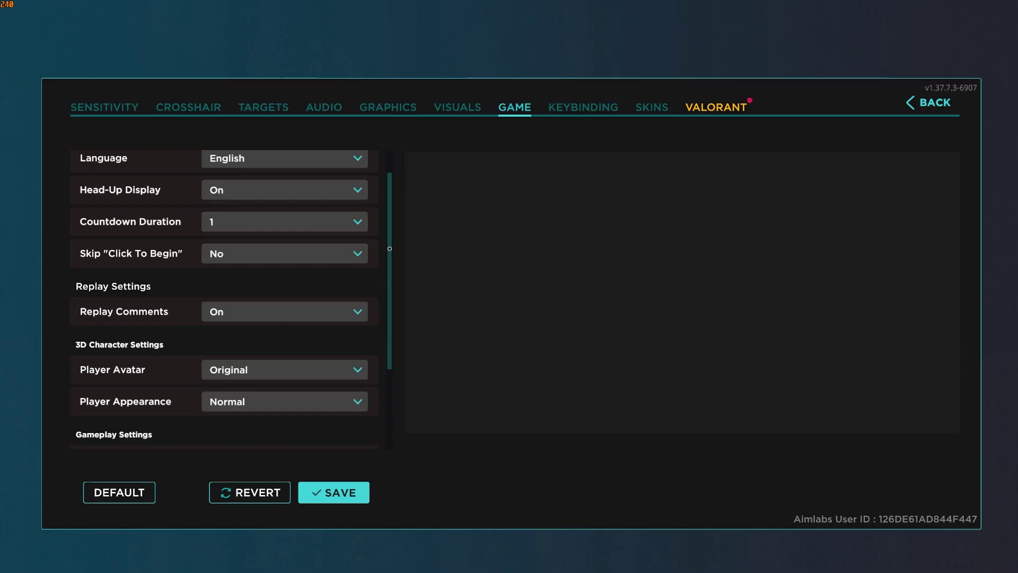
scroll(381, 247, up, 1)
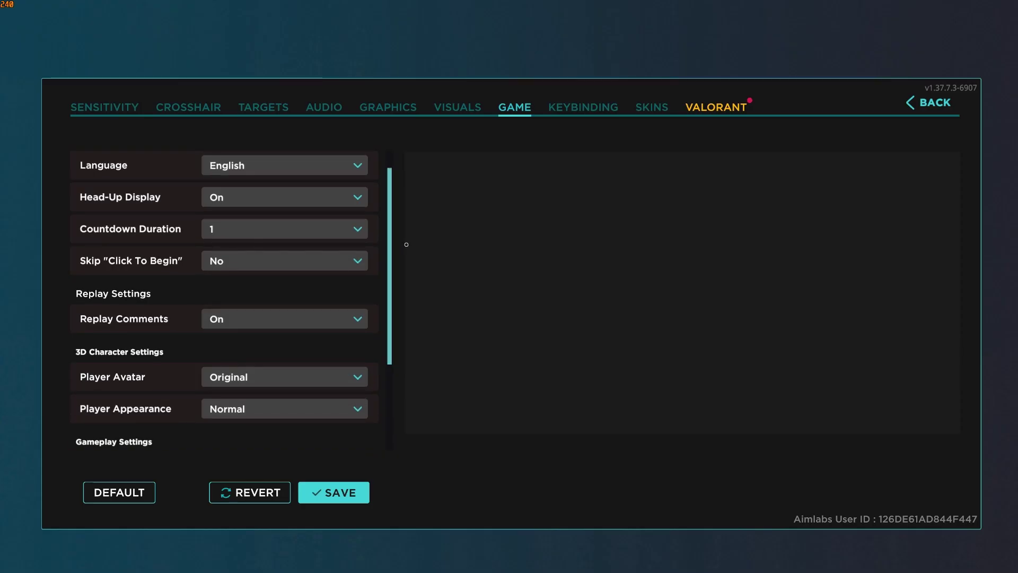
click(351, 233)
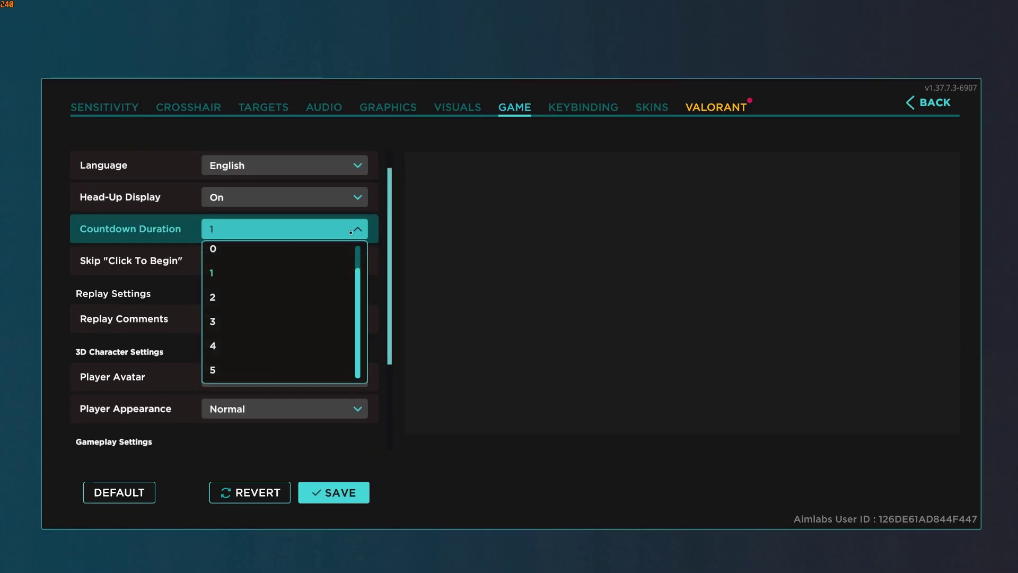
click(353, 233)
scroll(401, 260, down, 3)
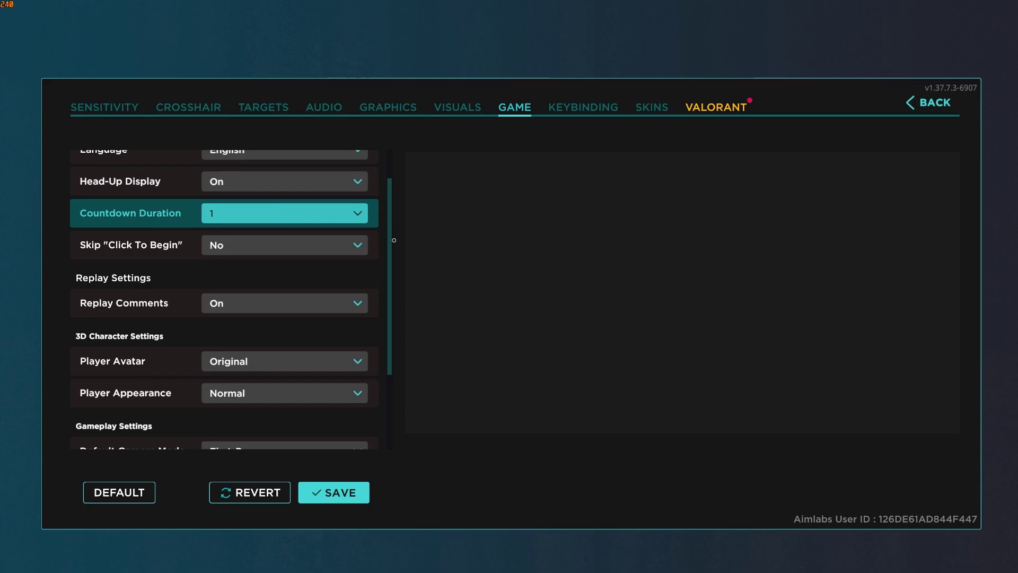
scroll(401, 261, down, 5)
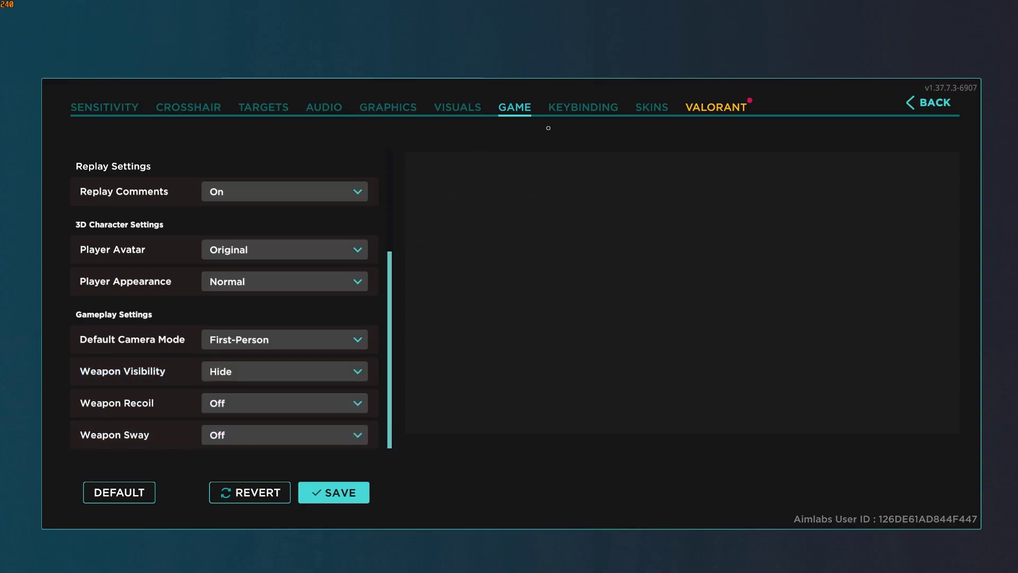
Step: Review the keyboard bindings down to the Restart and Detection entries, and bring up the weapon skin settings
click(587, 107)
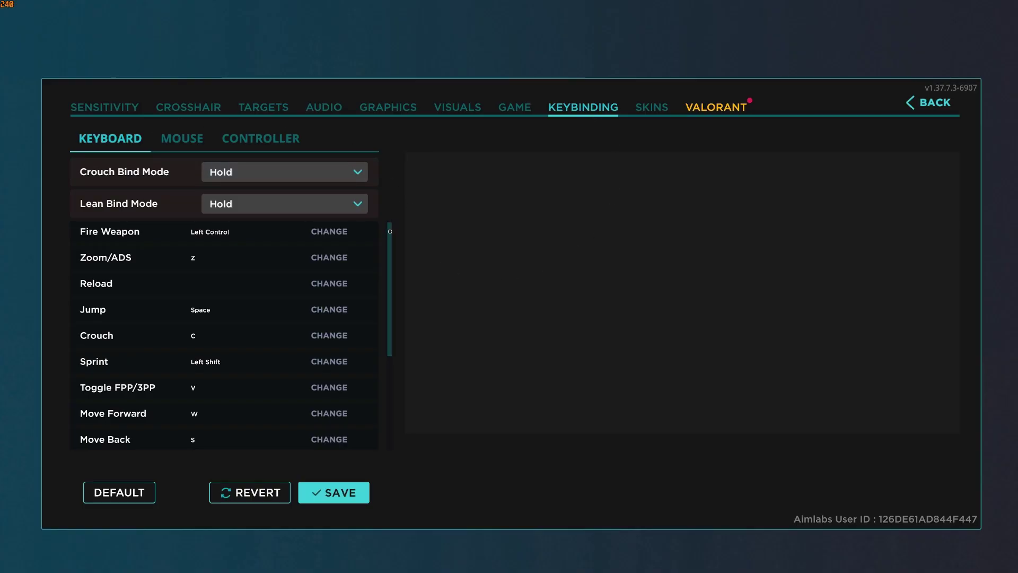
scroll(296, 339, down, 3)
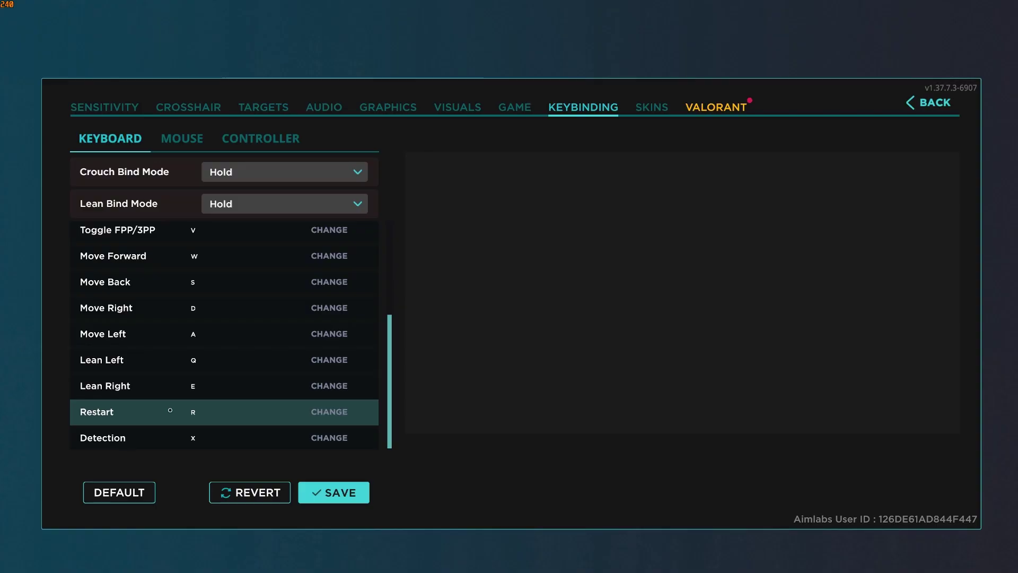
click(656, 106)
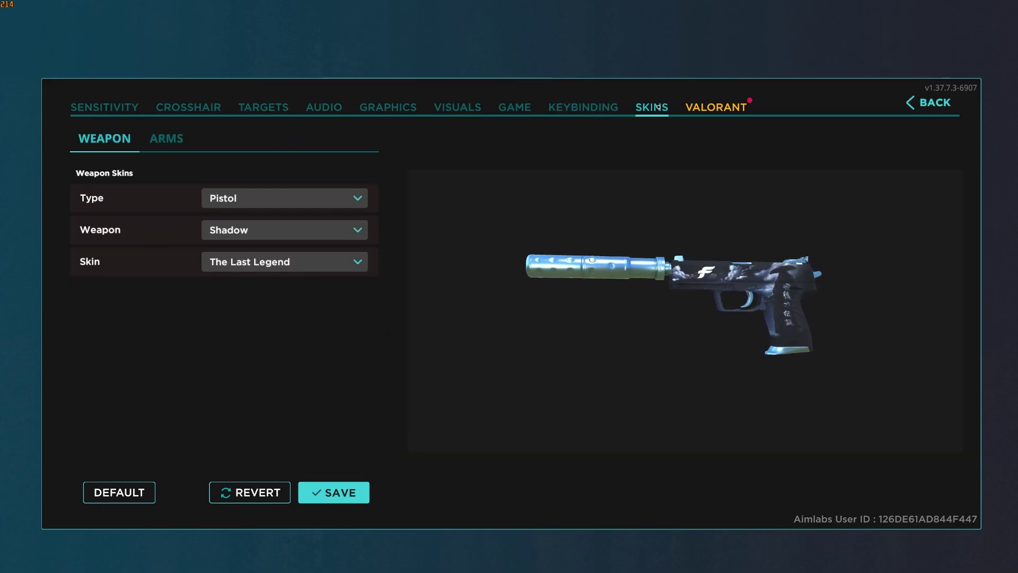